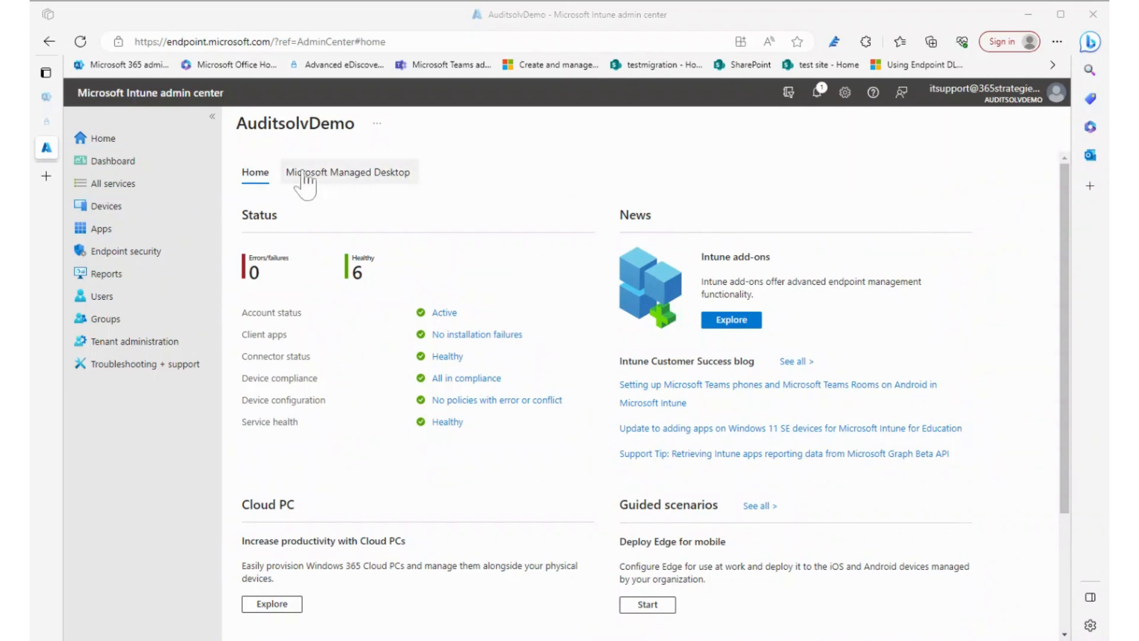
# Step: Open the named locations of Conditional Access in the device management area
pyautogui.click(121, 211)
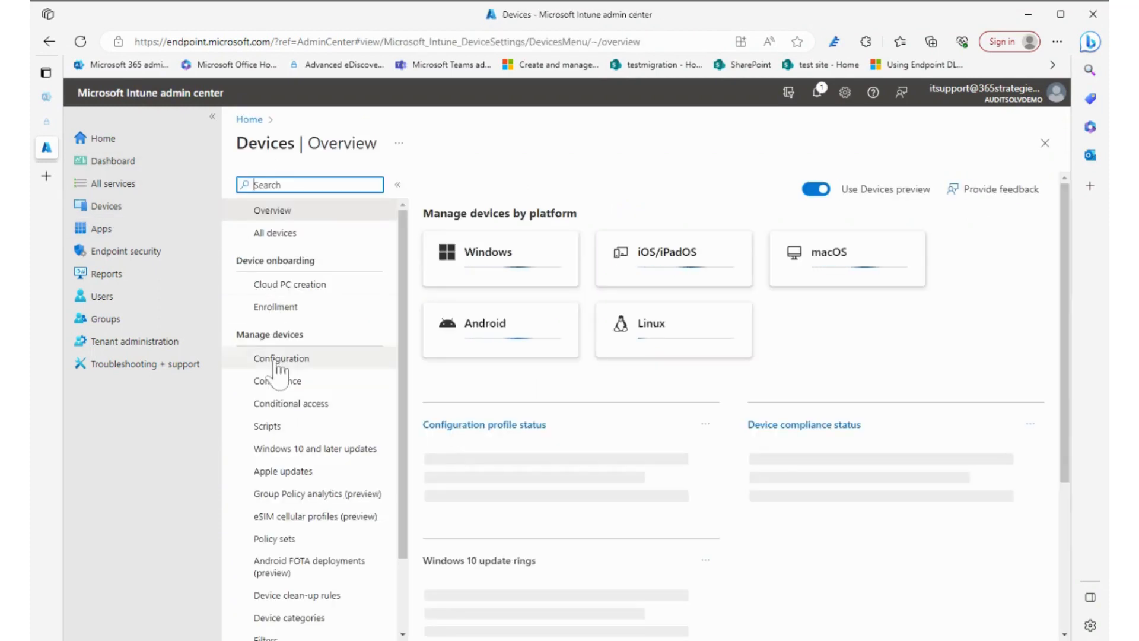
pyautogui.click(300, 405)
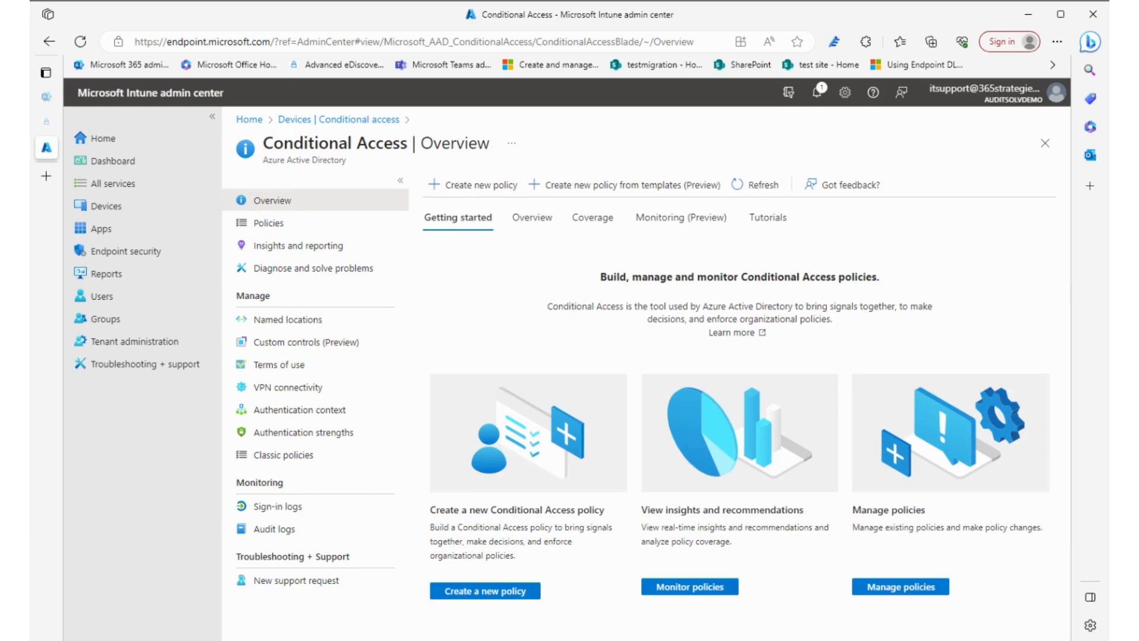
pyautogui.click(304, 324)
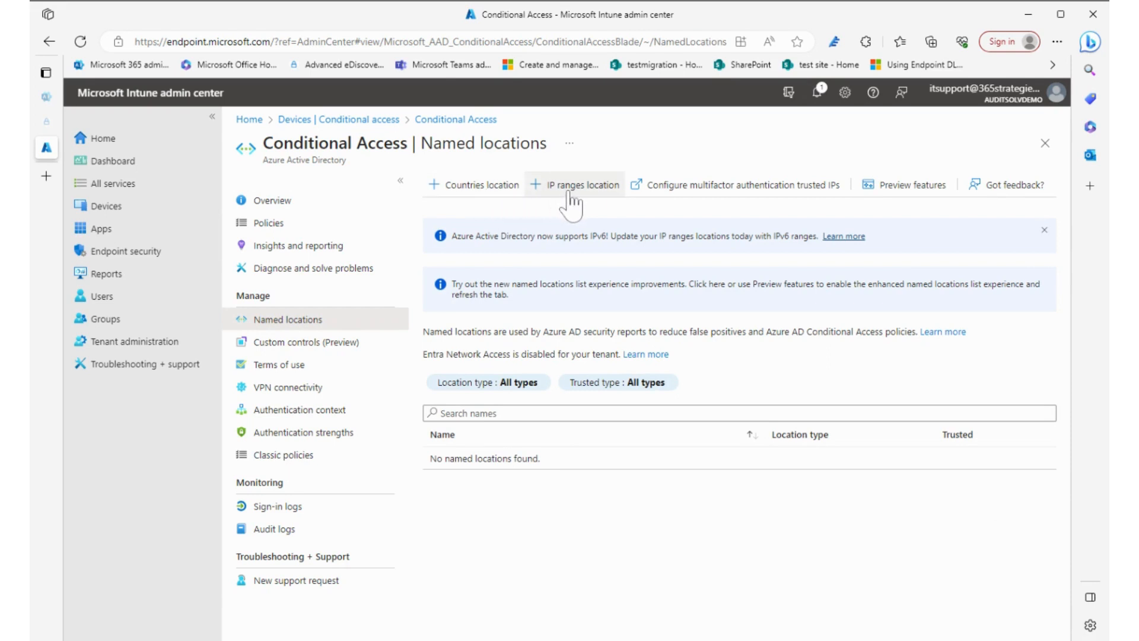
# Step: Create a countries named location called USA that includes only United States
pyautogui.click(514, 187)
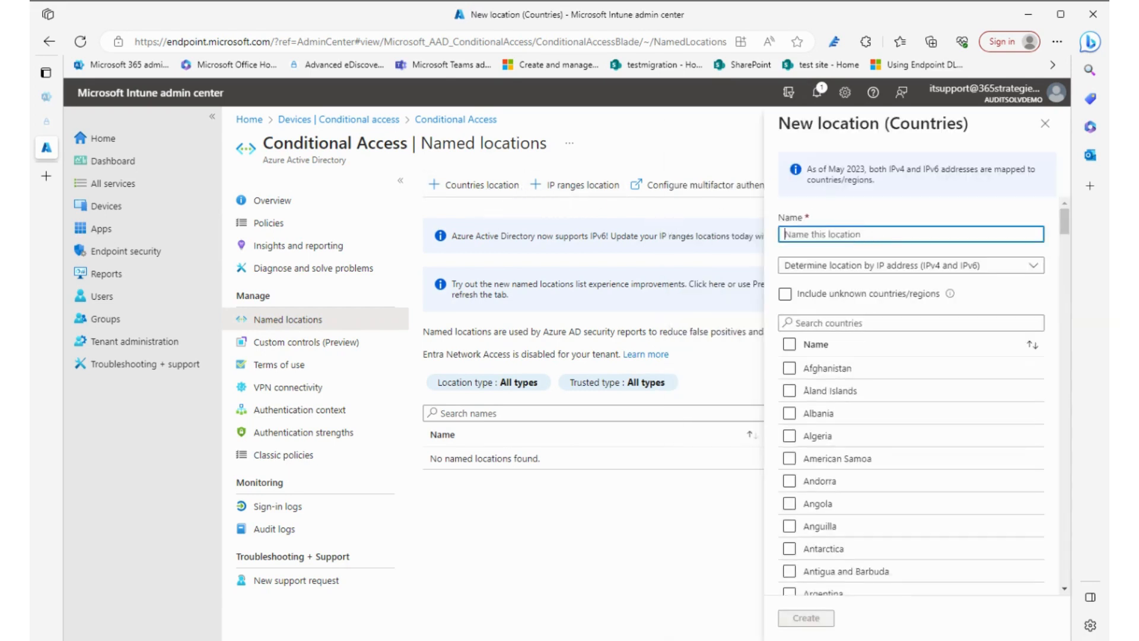
pyautogui.write('USA')
pyautogui.scroll(-8, 849, 415)
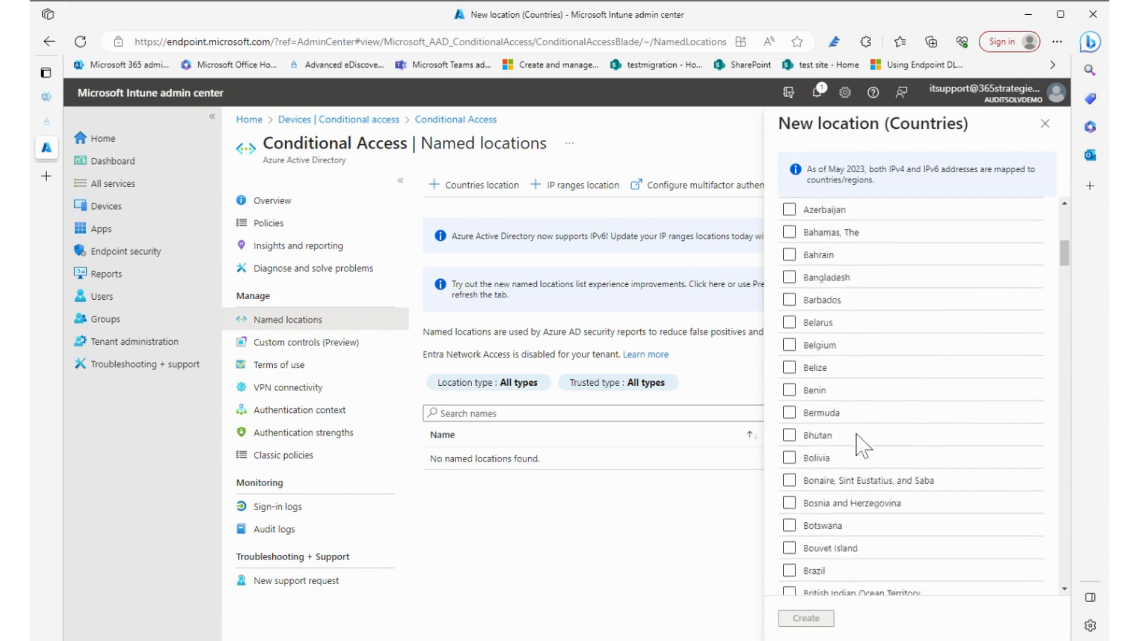
pyautogui.scroll(-20, 860, 445)
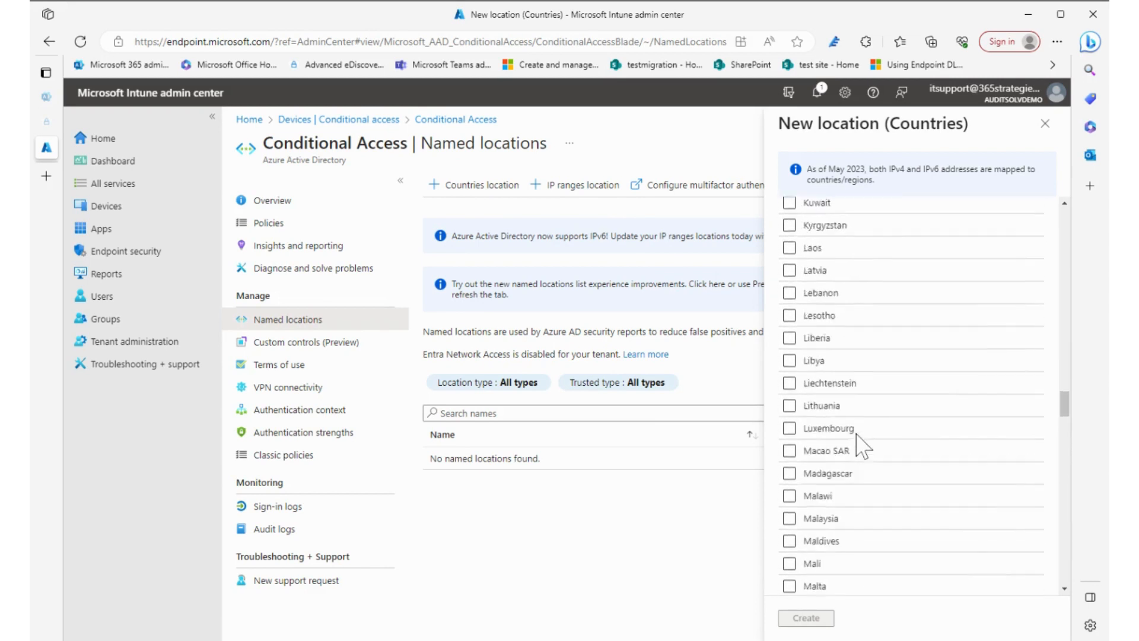
pyautogui.scroll(-20, 863, 447)
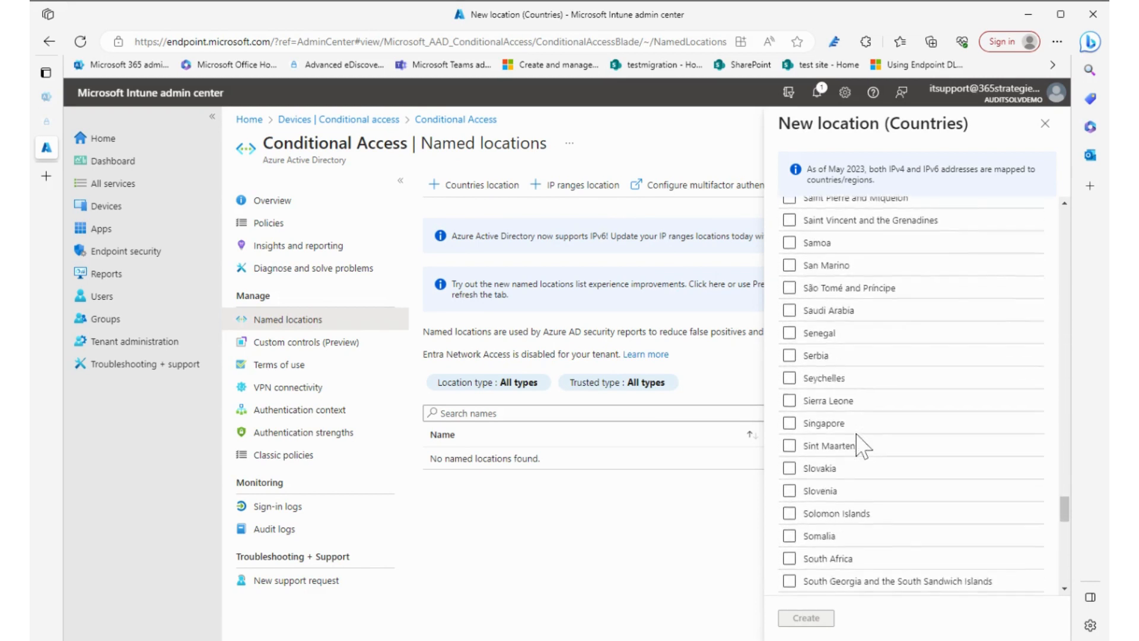
pyautogui.scroll(-20, 864, 447)
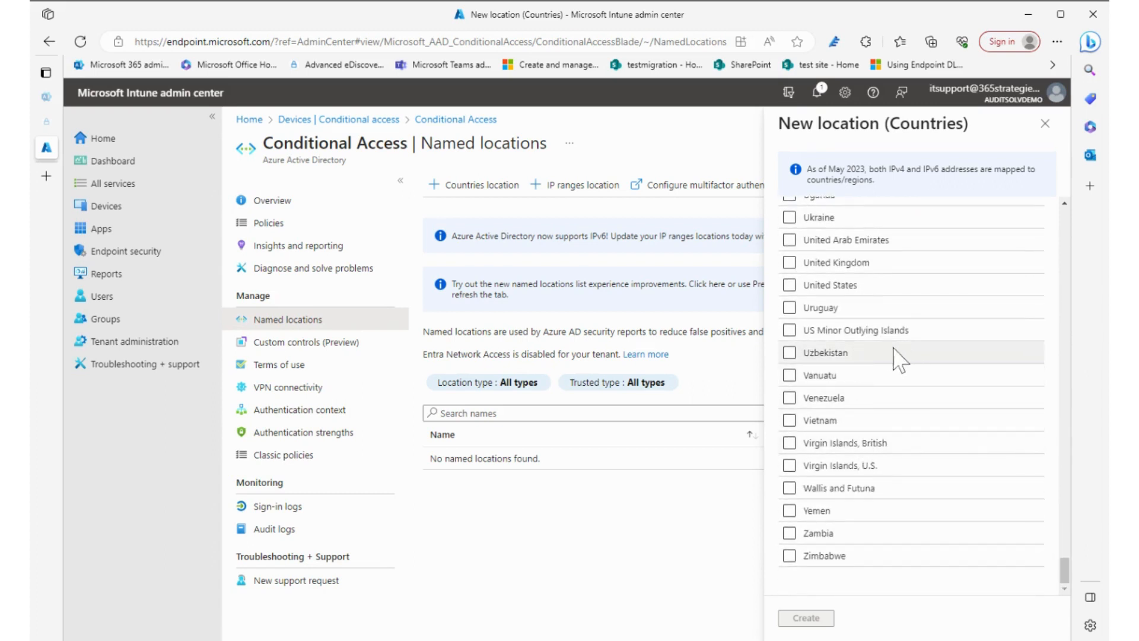
pyautogui.click(789, 285)
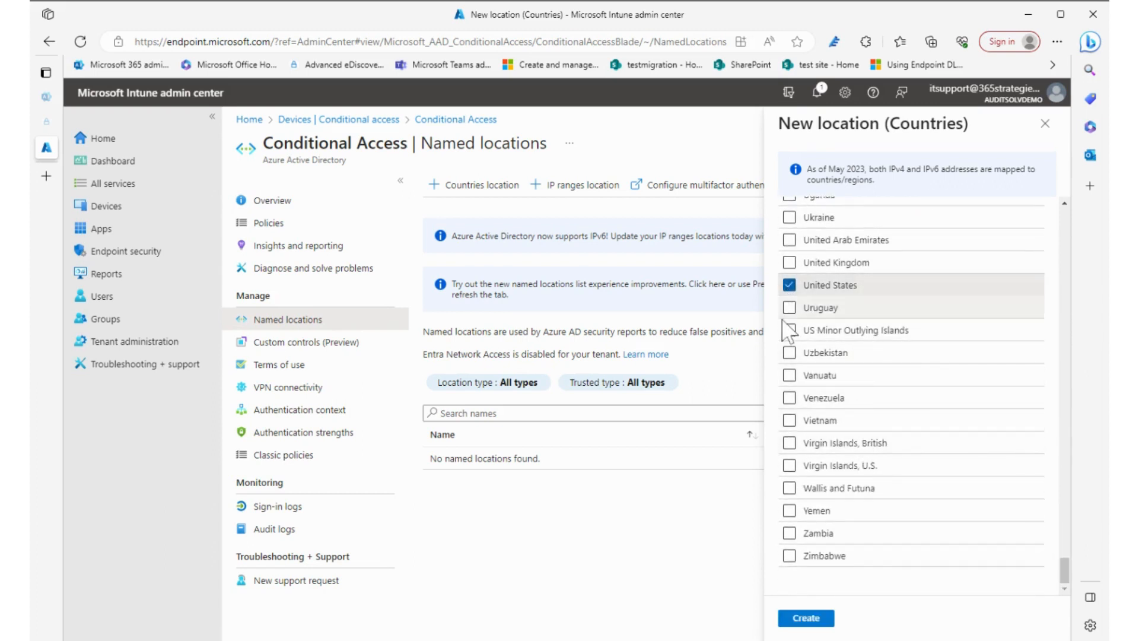
pyautogui.click(804, 618)
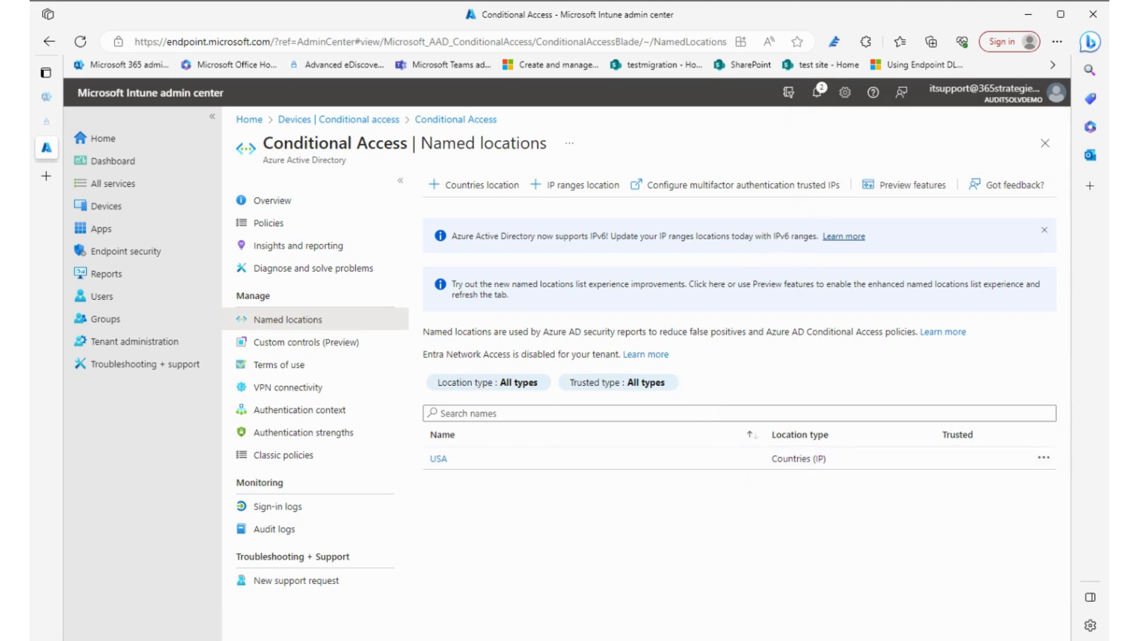
# Step: Start a new Conditional Access policy named "test" and show its user assignment options
pyautogui.click(284, 225)
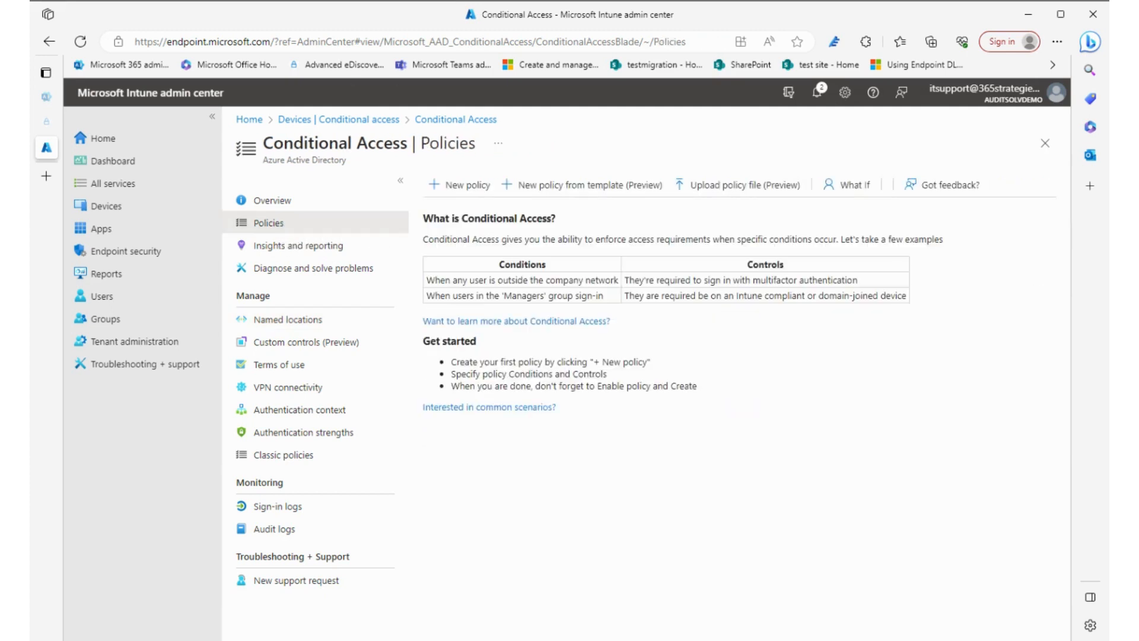
pyautogui.click(468, 189)
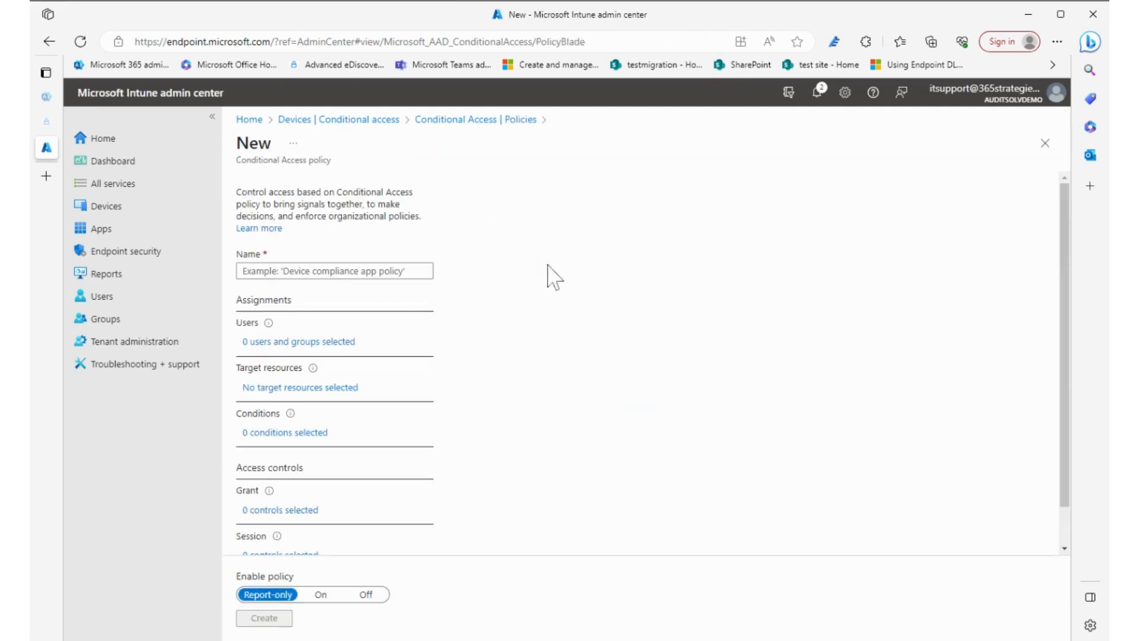
pyautogui.click(333, 271)
pyautogui.write('test')
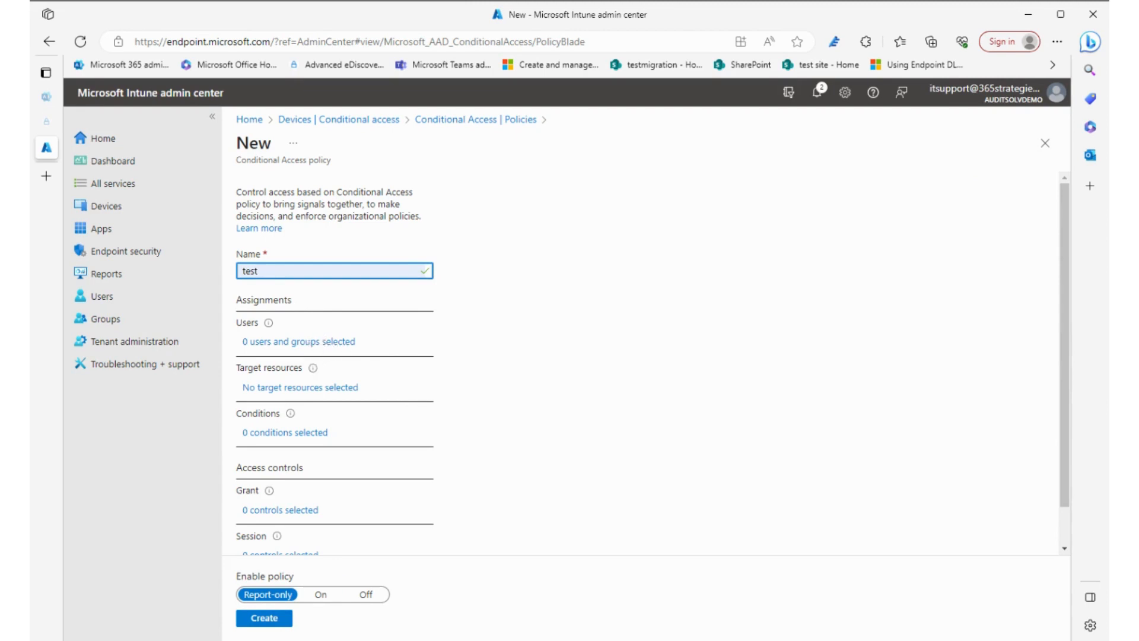
pyautogui.click(306, 343)
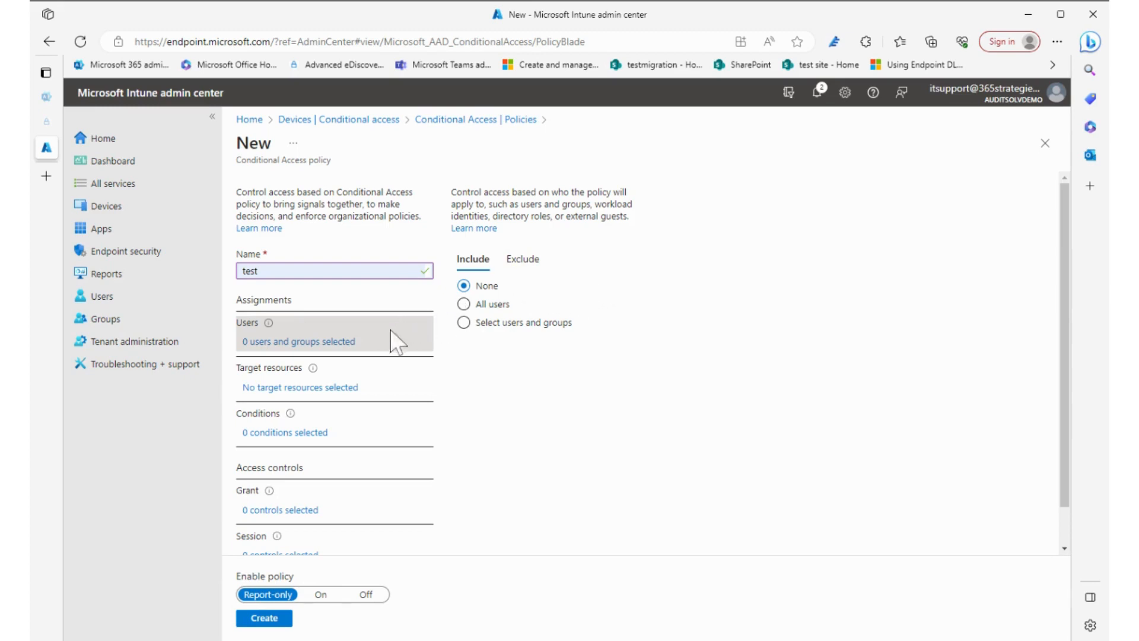
# Step: Set the policy's target resources to include selected cloud apps and look at the app filter settings without changing them
pyautogui.click(331, 389)
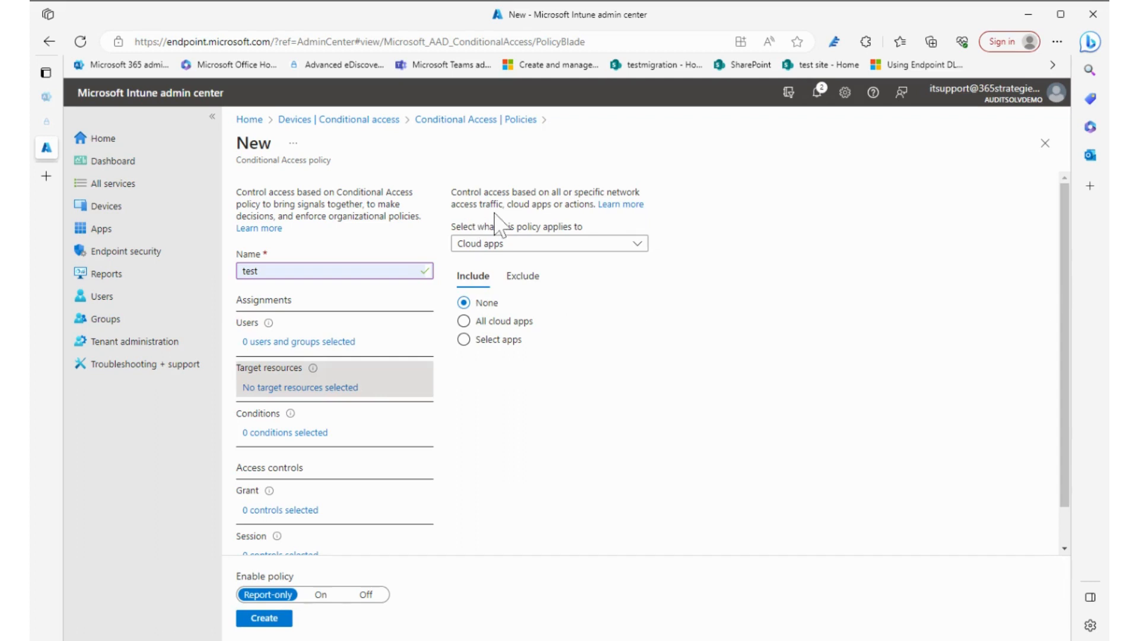
pyautogui.click(503, 251)
pyautogui.click(503, 260)
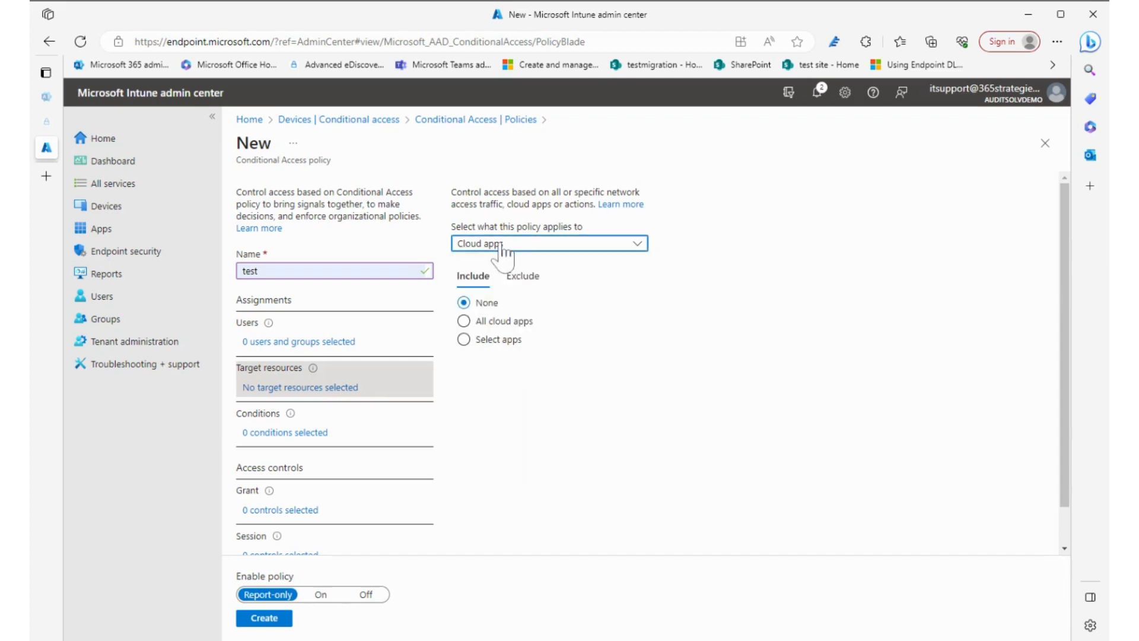
pyautogui.click(484, 343)
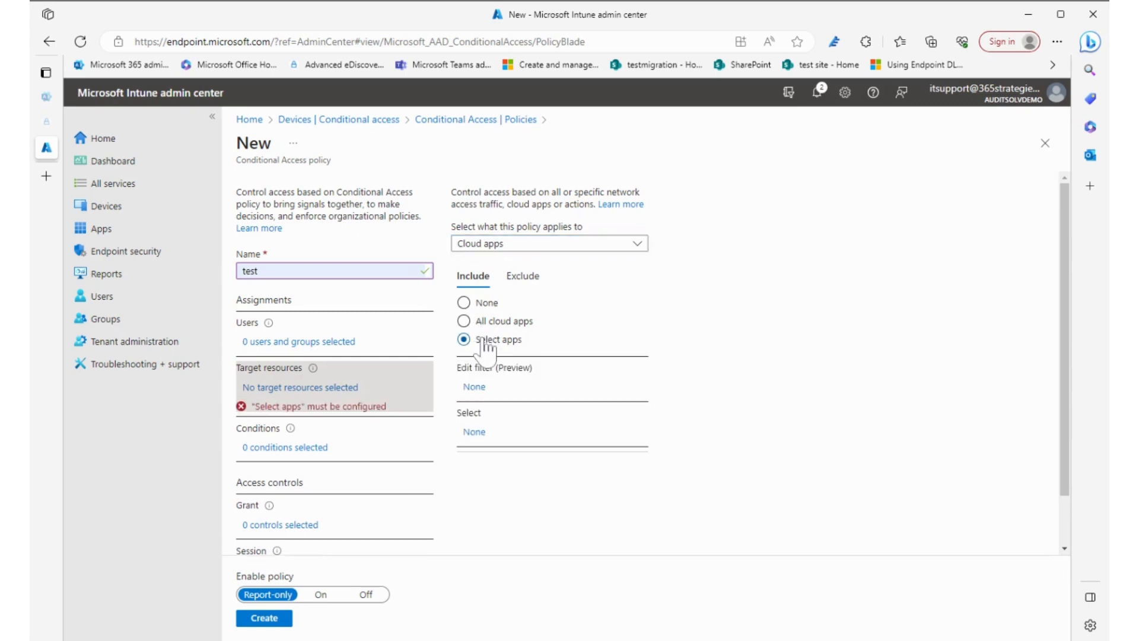
pyautogui.click(475, 390)
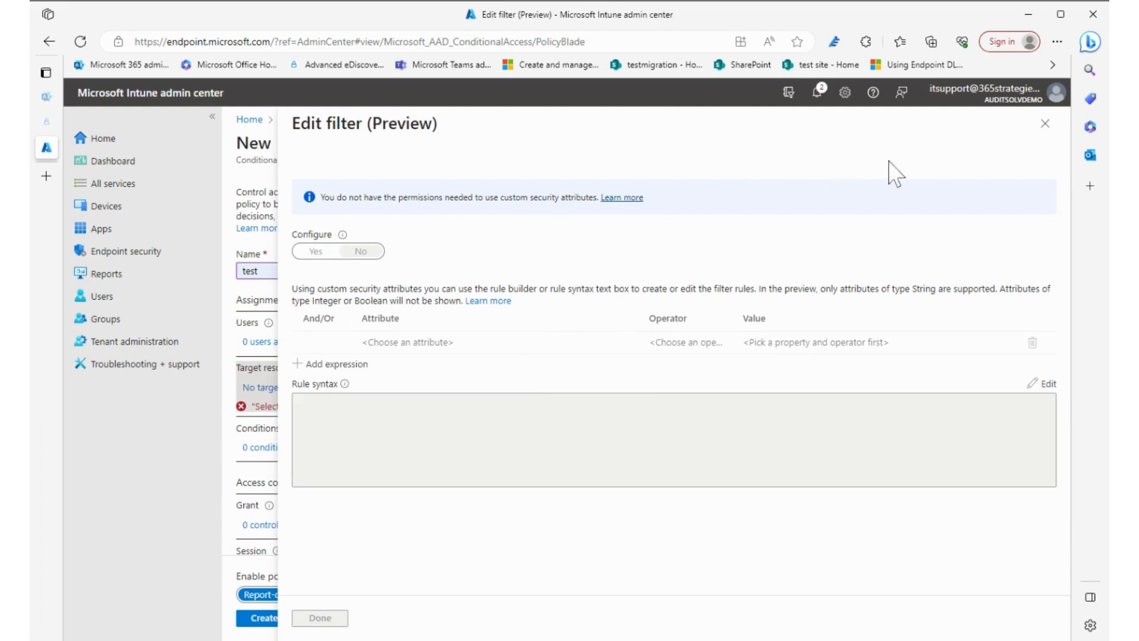
pyautogui.click(1045, 125)
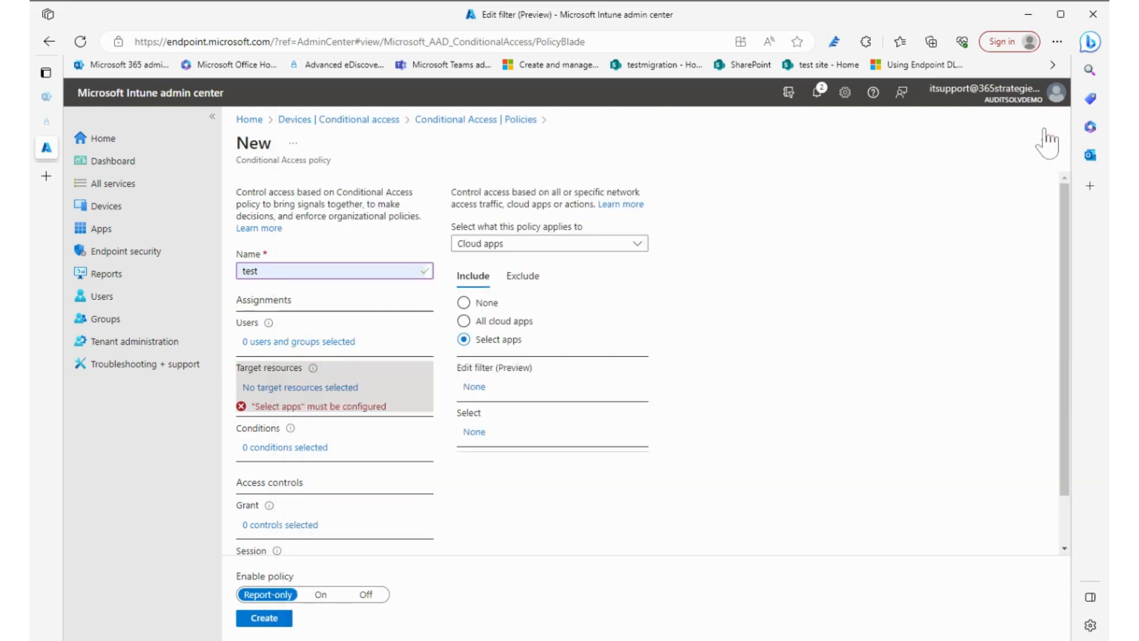
# Step: Look through the available cloud apps and include Office 365 as the policy's target app
pyautogui.click(474, 432)
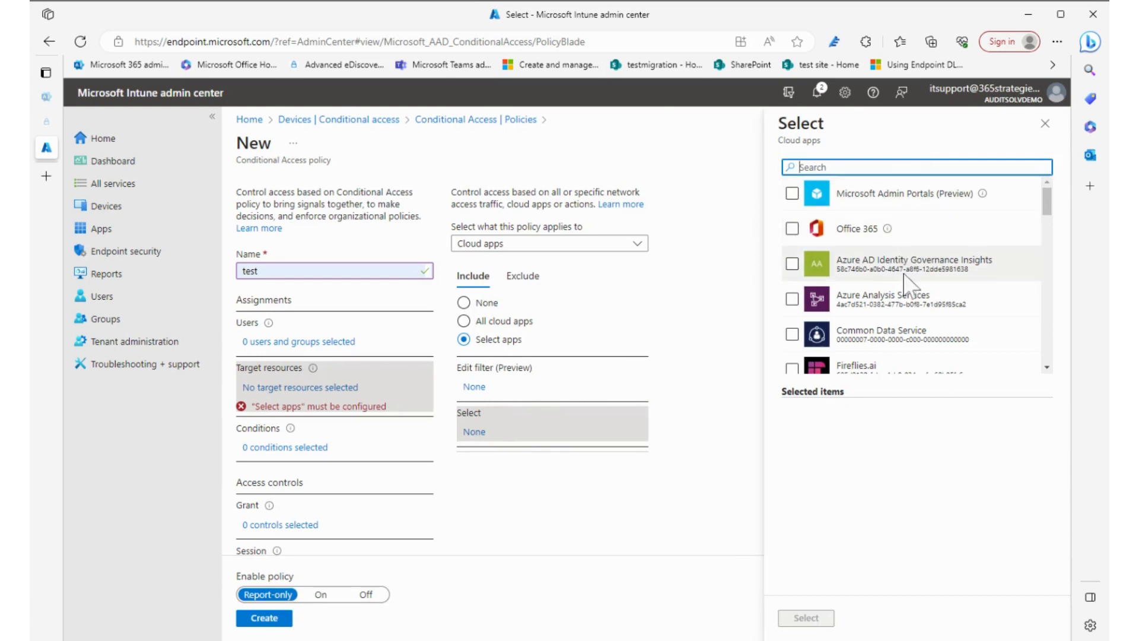
pyautogui.scroll(-3, 912, 285)
pyautogui.scroll(-3, 906, 279)
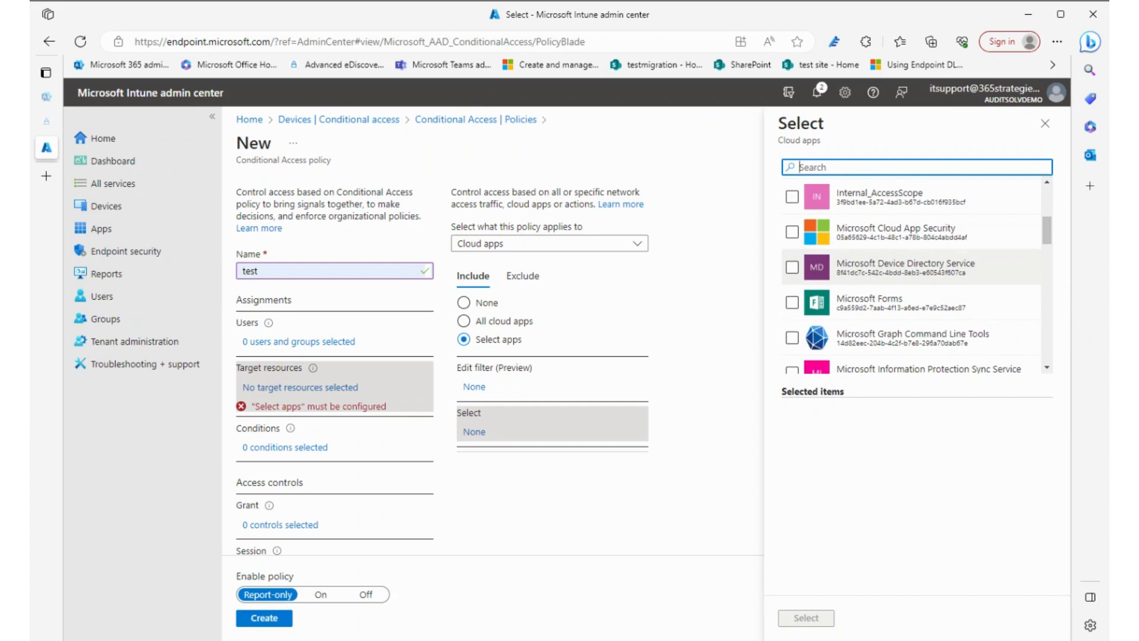
pyautogui.scroll(-7, 902, 274)
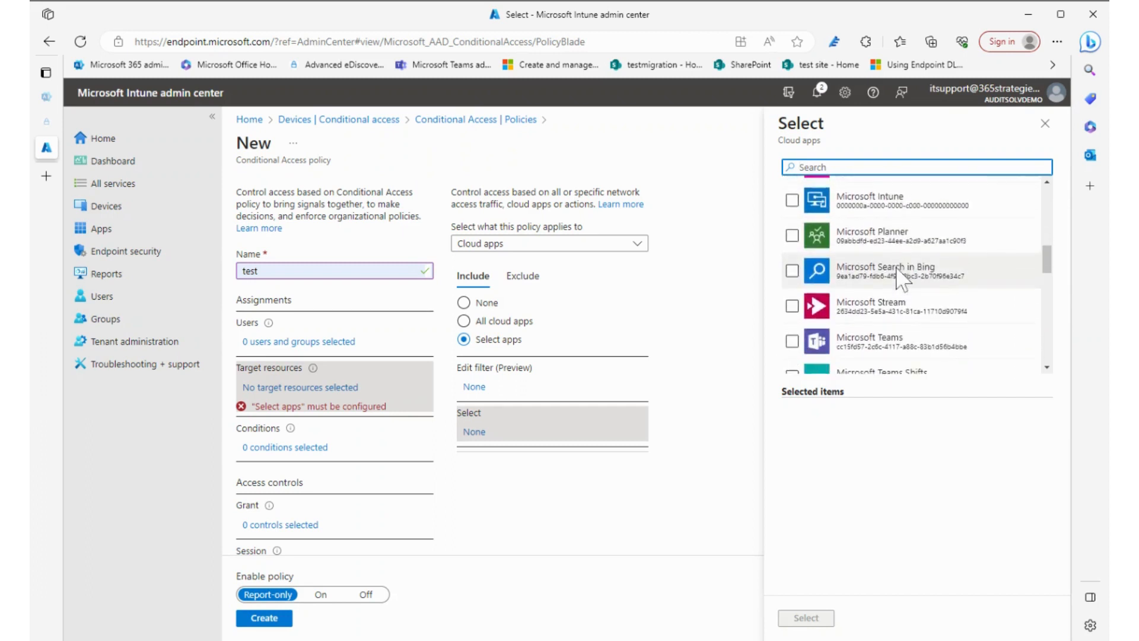
pyautogui.scroll(10, 896, 277)
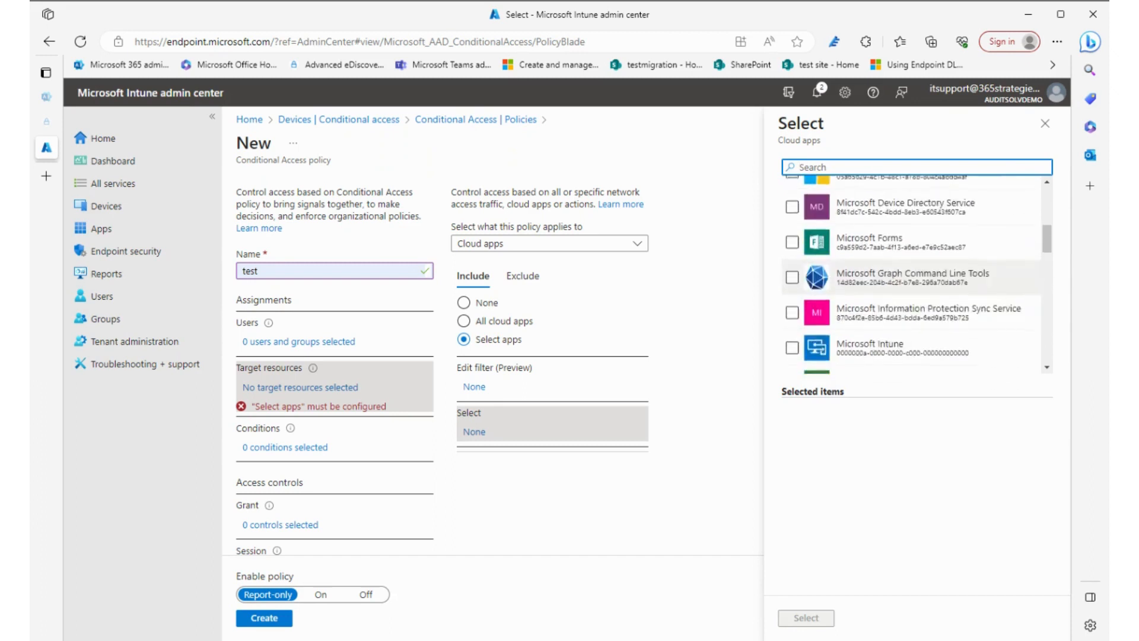
pyautogui.scroll(1, 890, 279)
pyautogui.click(792, 229)
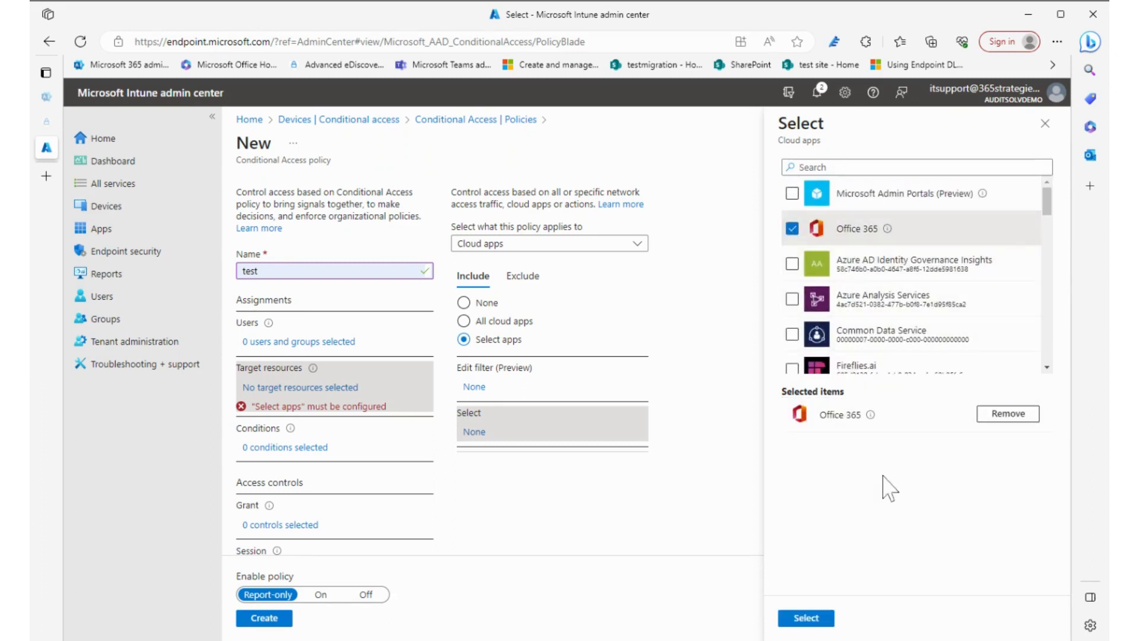
pyautogui.click(808, 616)
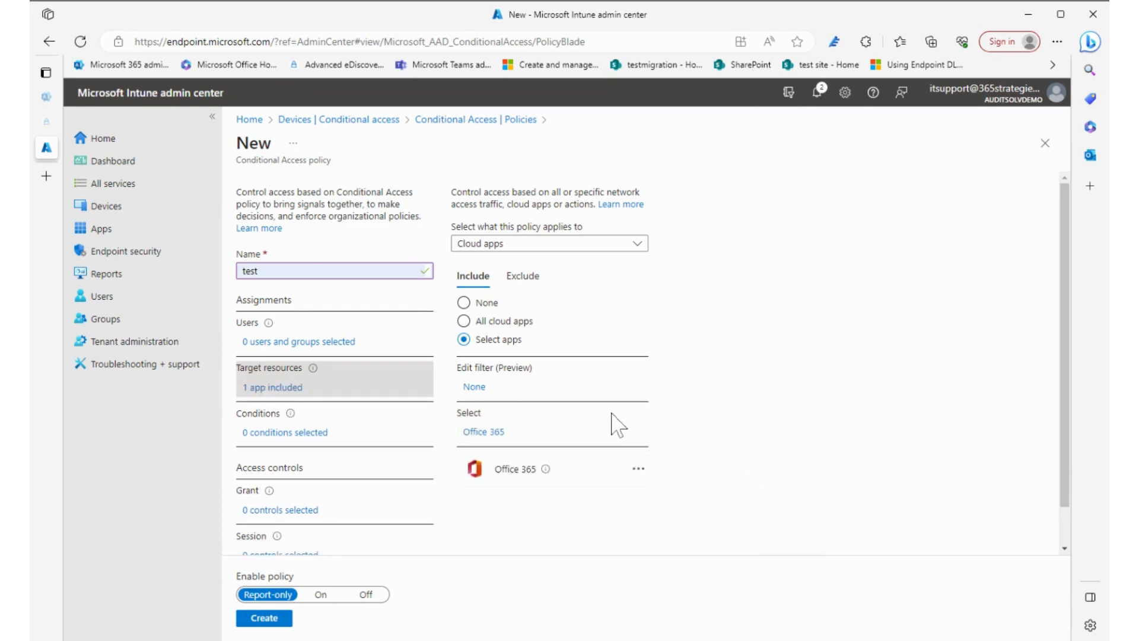
# Step: Configure the policy's locations condition to include any location and exclude the USA named location
pyautogui.click(285, 433)
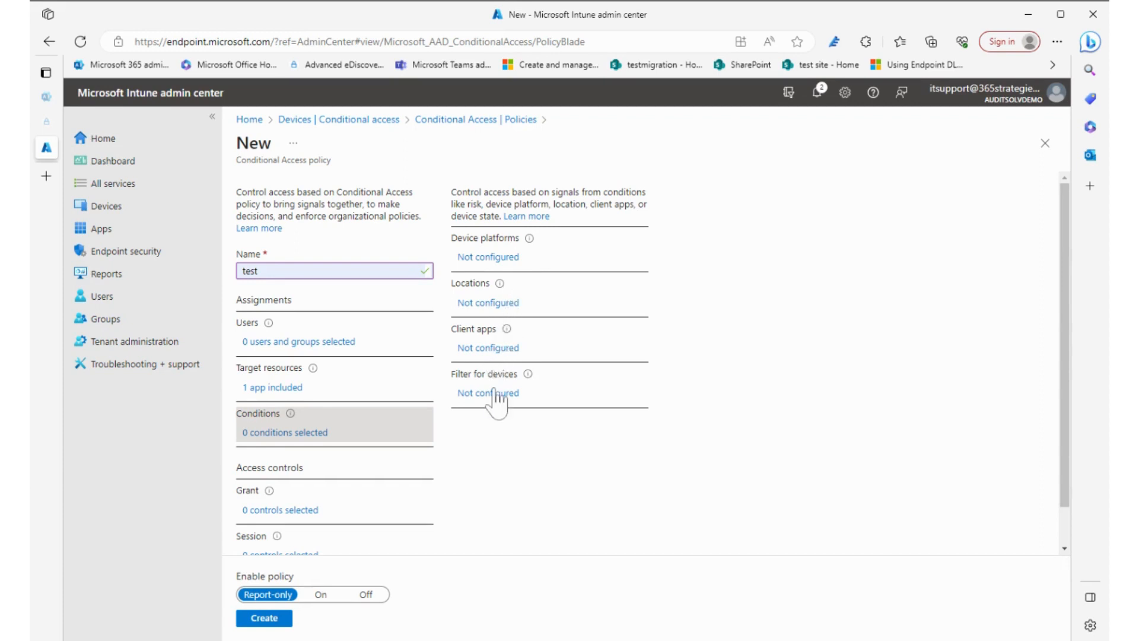
pyautogui.click(489, 304)
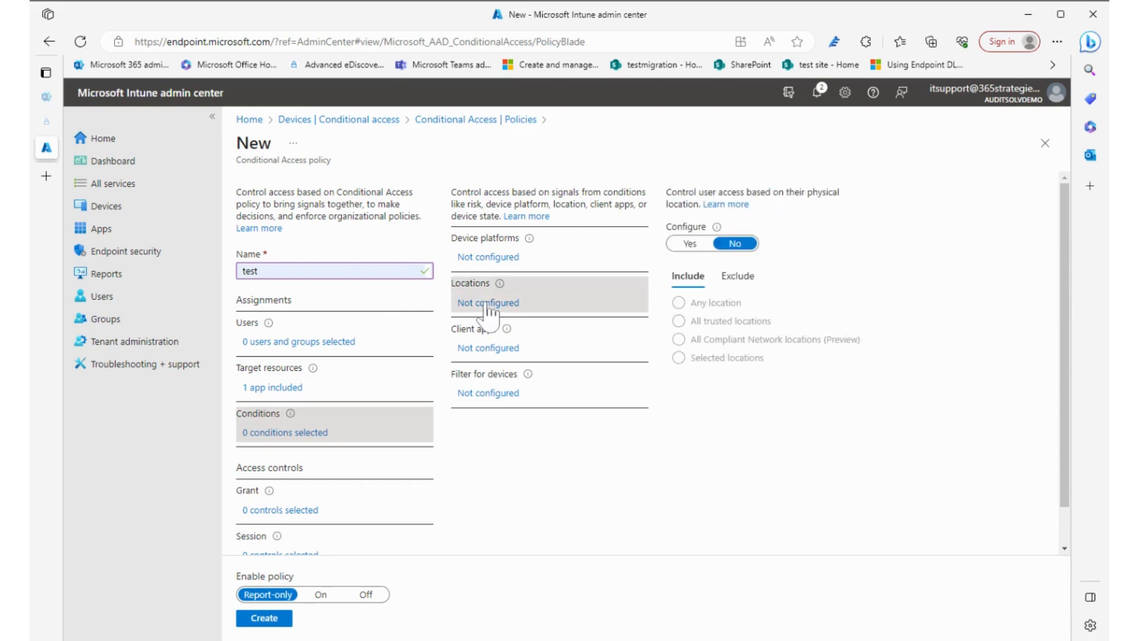
pyautogui.click(691, 243)
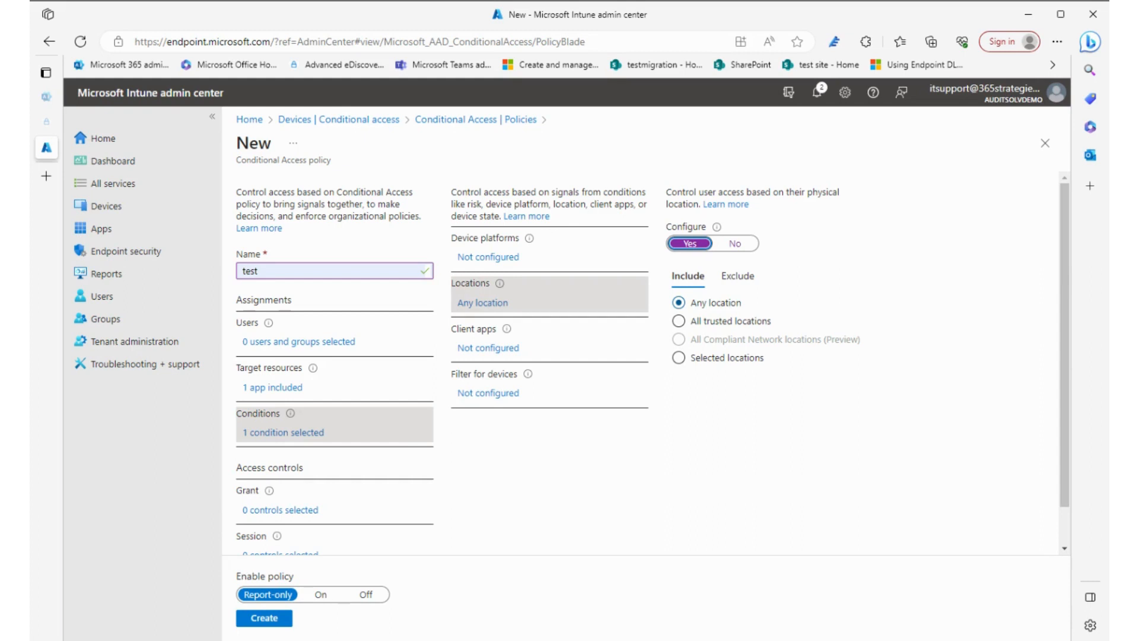
pyautogui.click(734, 279)
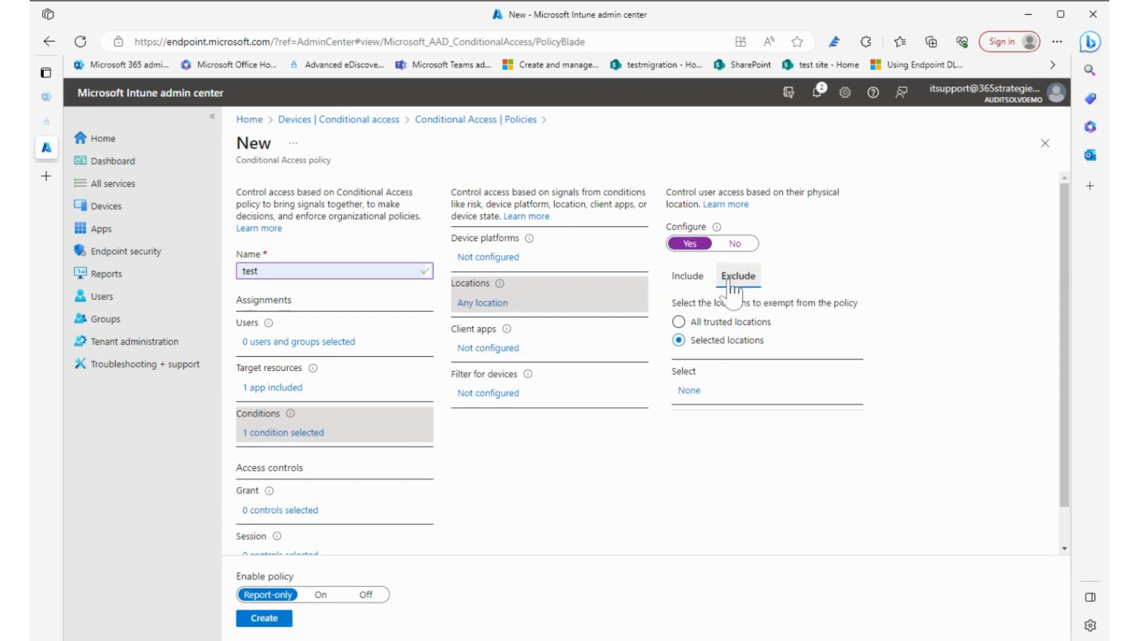
pyautogui.click(686, 392)
pyautogui.click(685, 277)
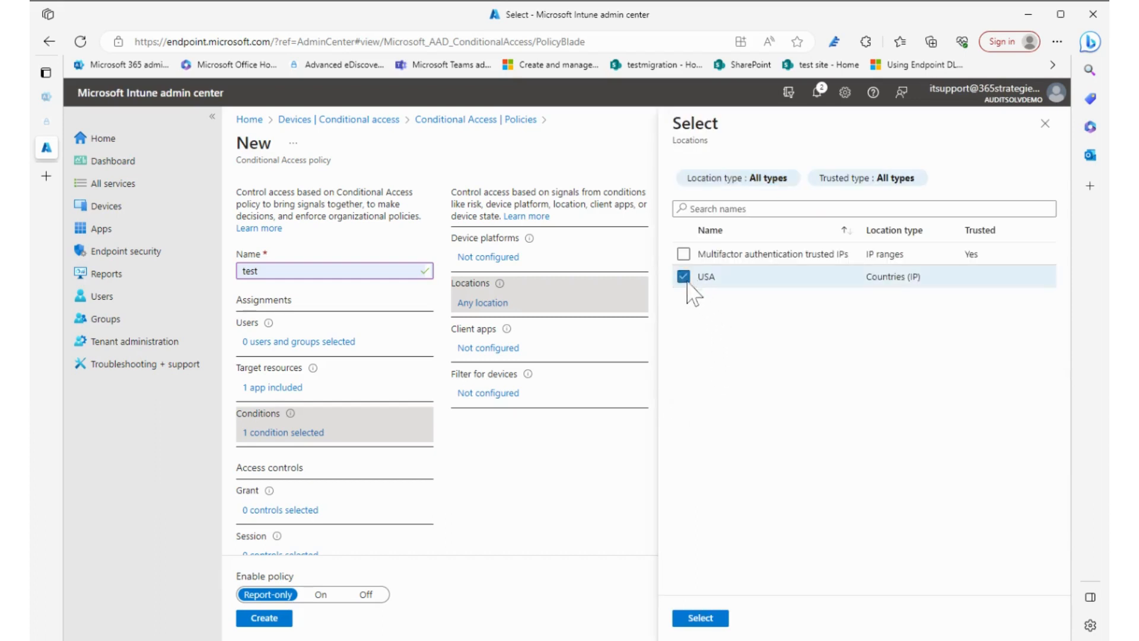
pyautogui.click(702, 617)
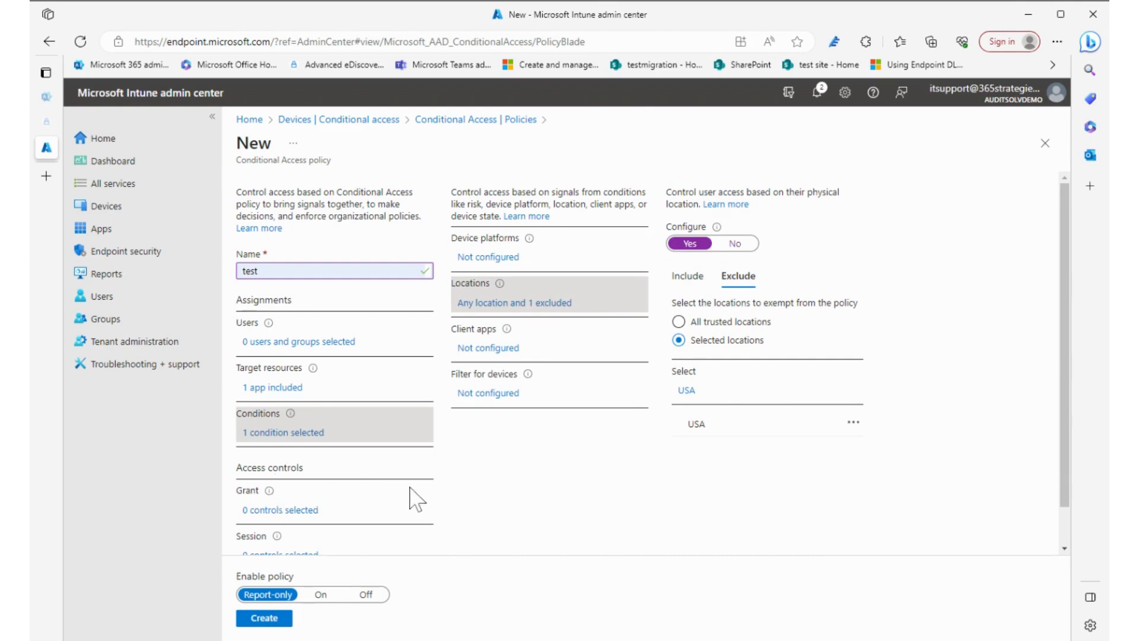
# Step: In the policy's grant controls, try requiring multifactor authentication, clear that requirement, and apply Block access instead
pyautogui.scroll(-2, 414, 496)
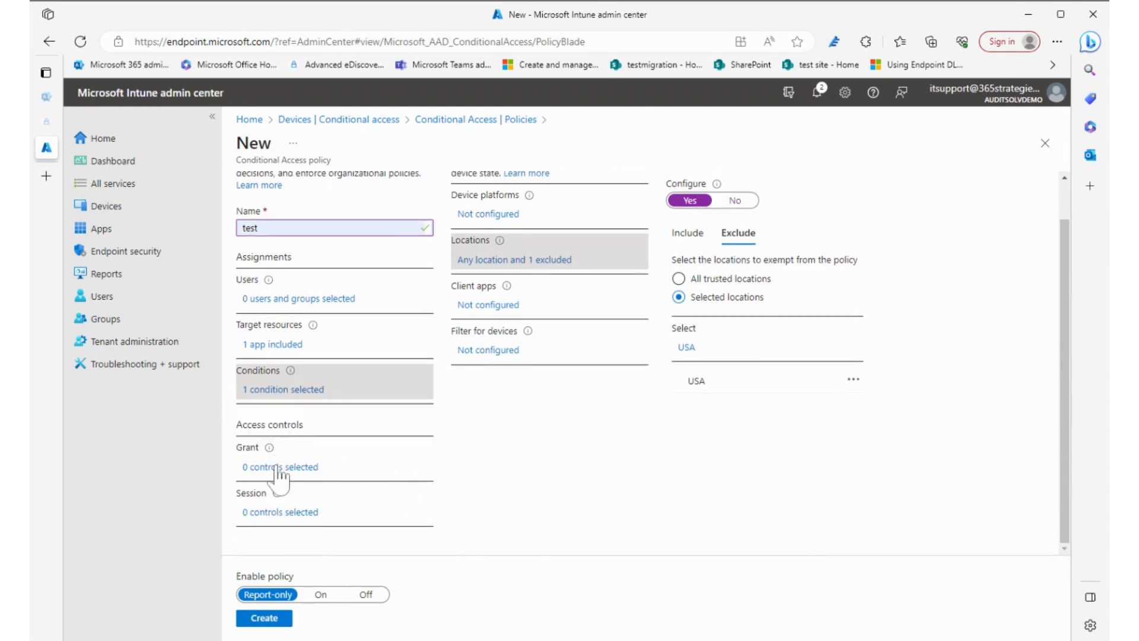
pyautogui.click(255, 467)
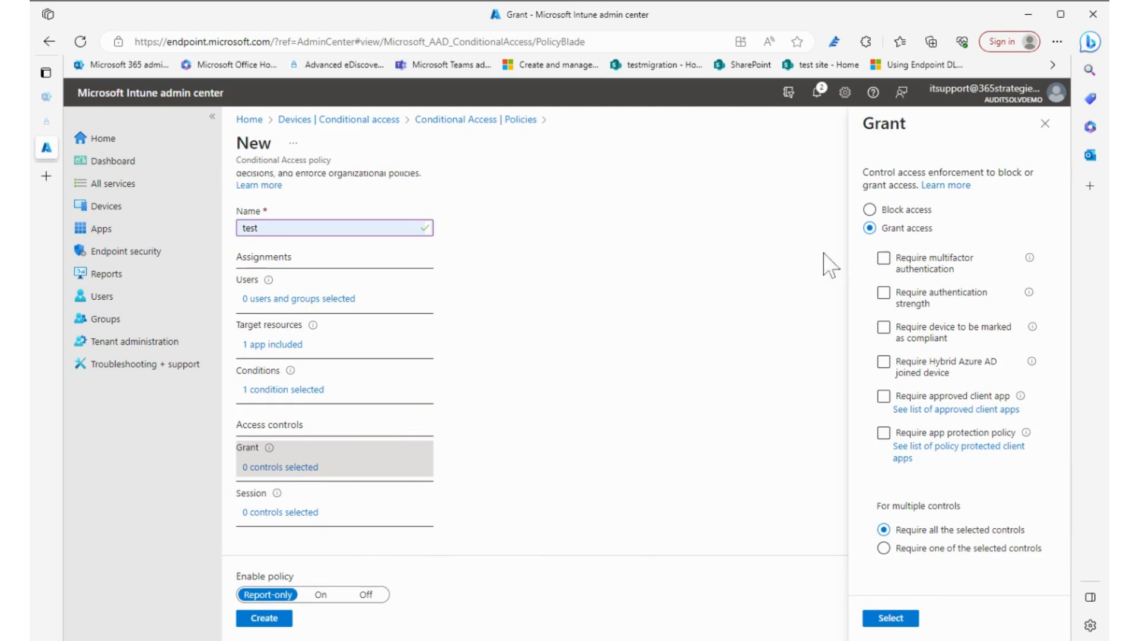
pyautogui.click(871, 211)
pyautogui.click(871, 229)
pyautogui.click(885, 257)
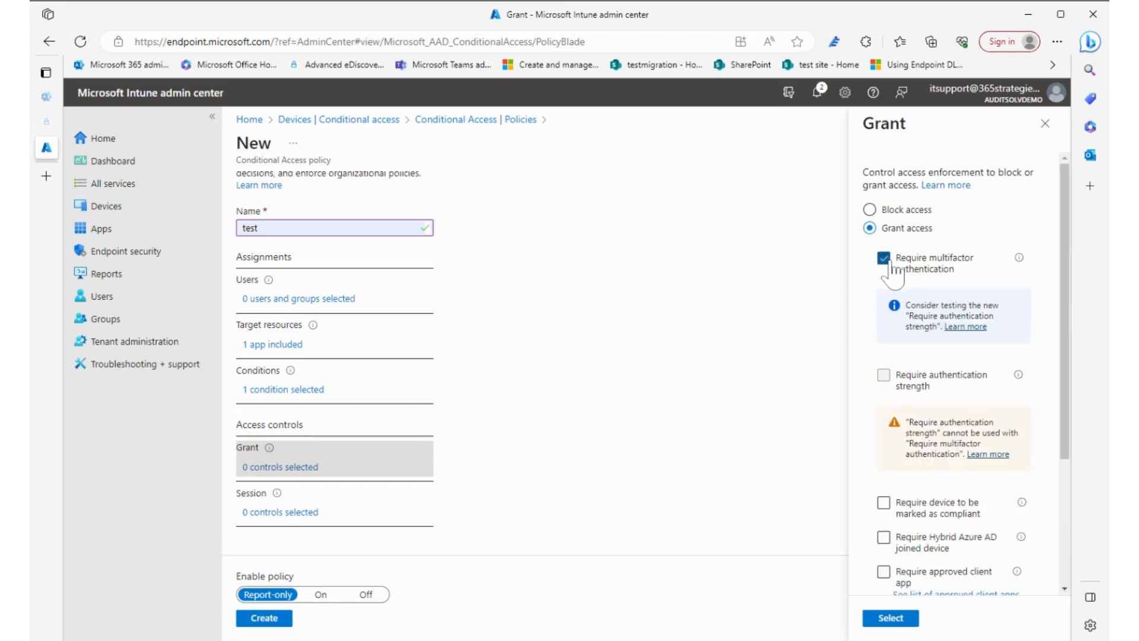
pyautogui.click(883, 258)
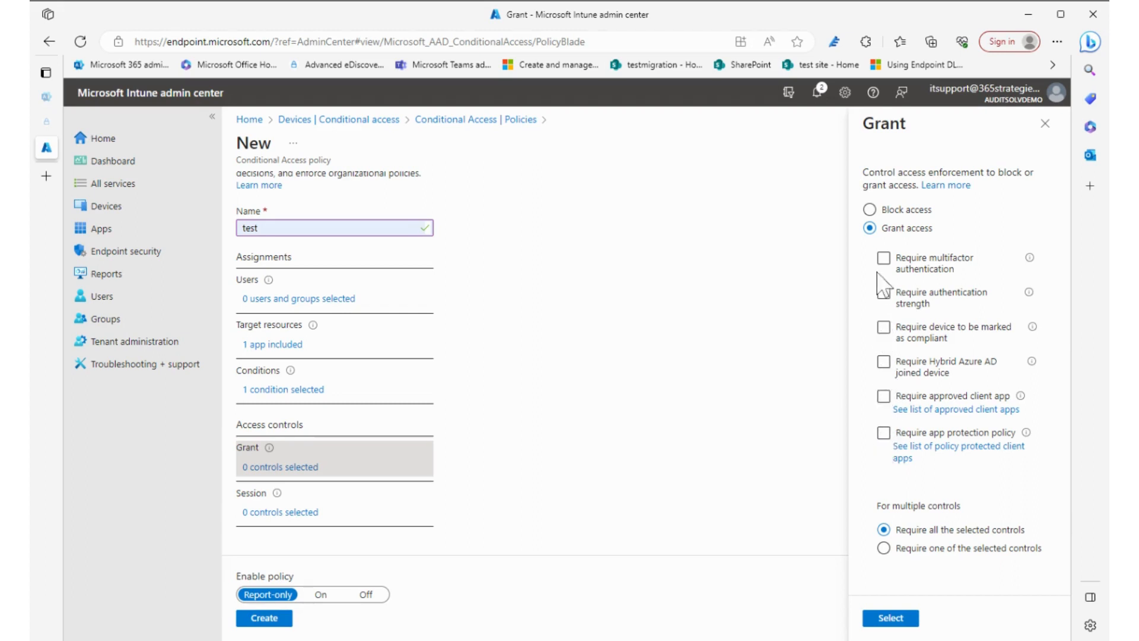
pyautogui.click(871, 212)
pyautogui.click(891, 622)
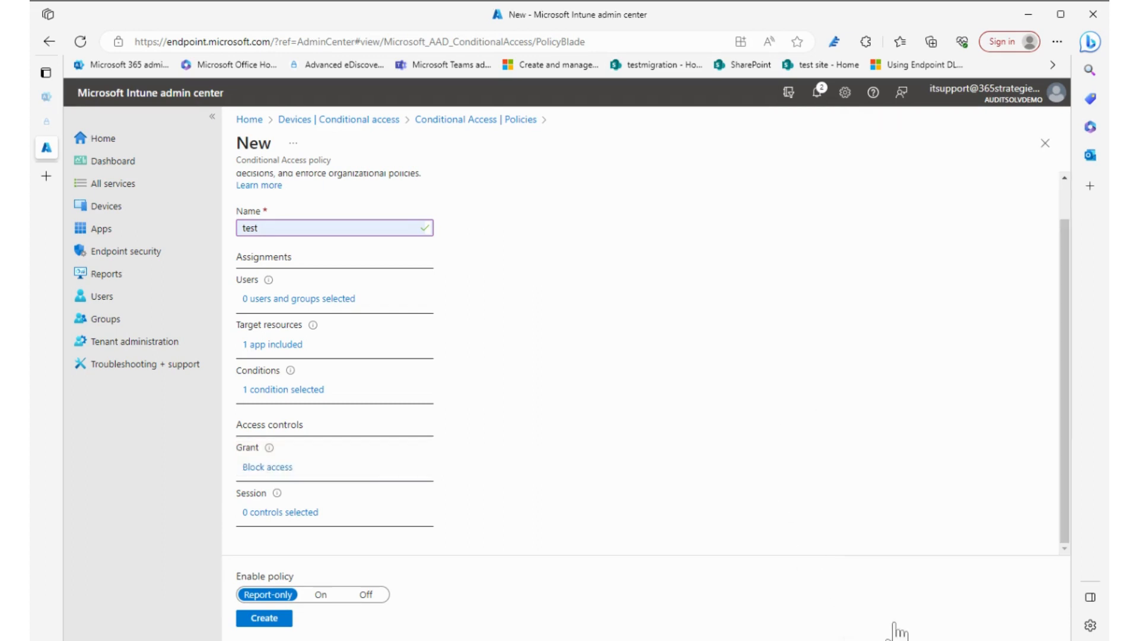
# Step: Review the session controls without selecting any, and create the "test" policy in report-only mode
pyautogui.click(303, 513)
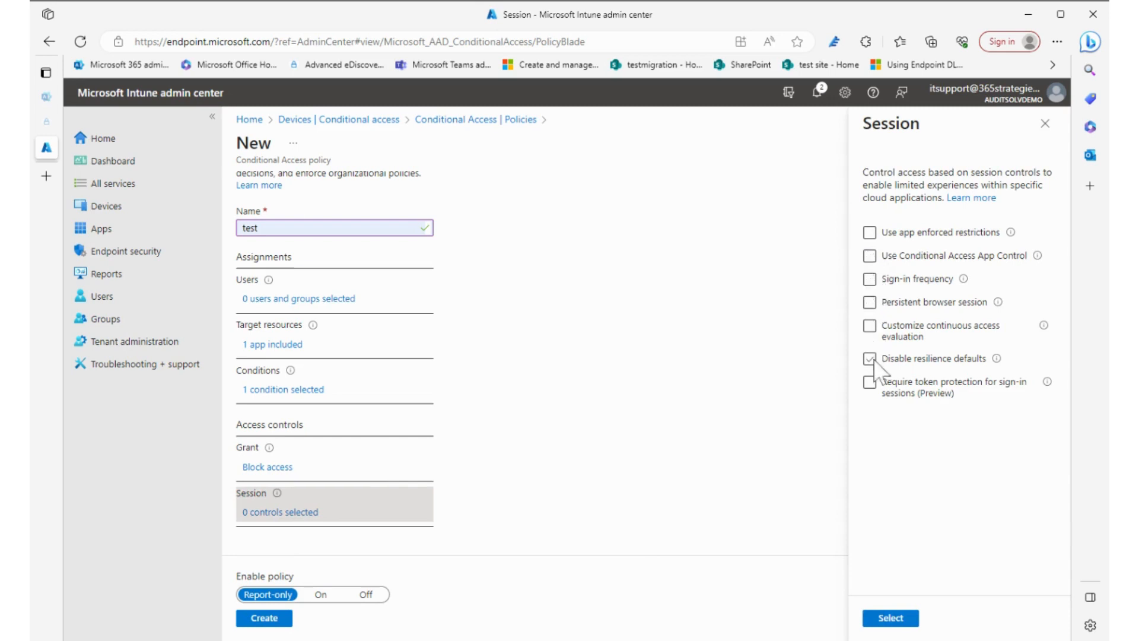
pyautogui.click(1039, 137)
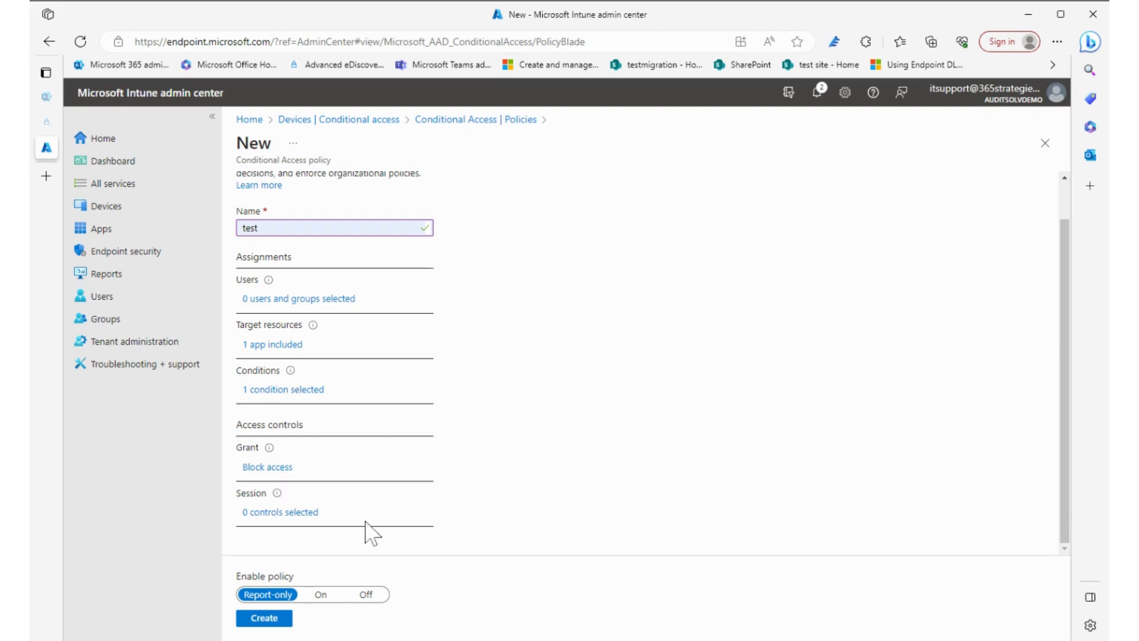
pyautogui.click(263, 619)
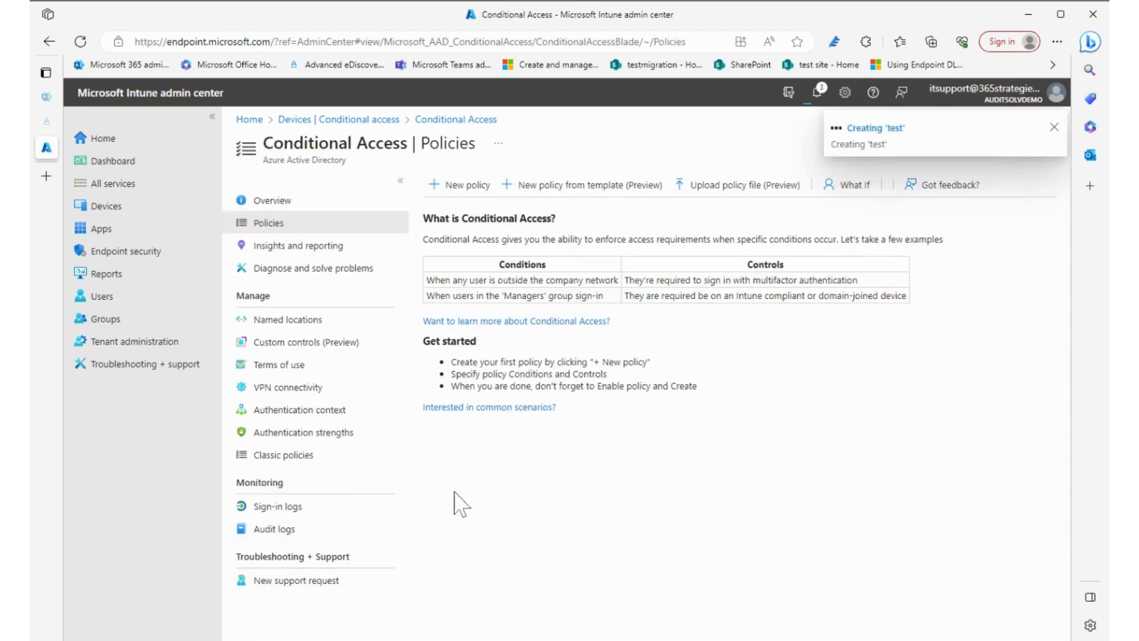